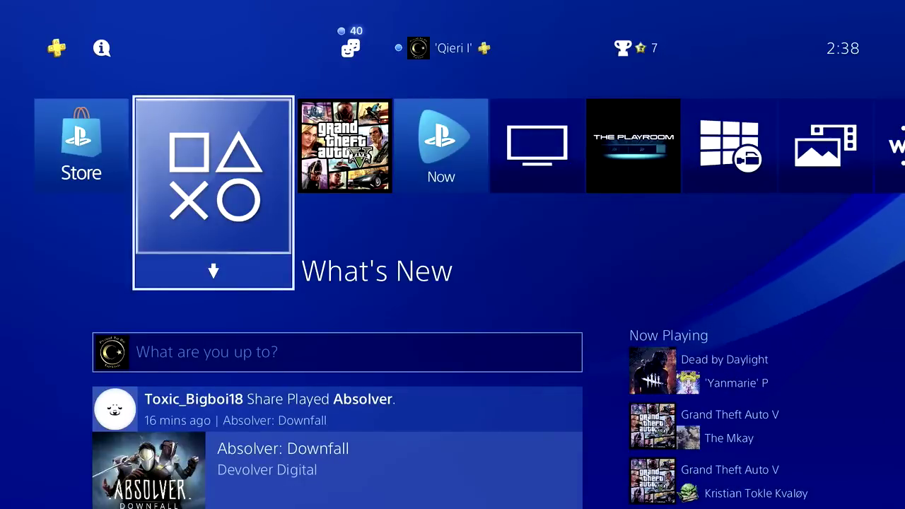
Move from the home row up to the function area and open Settings.
key("Left")
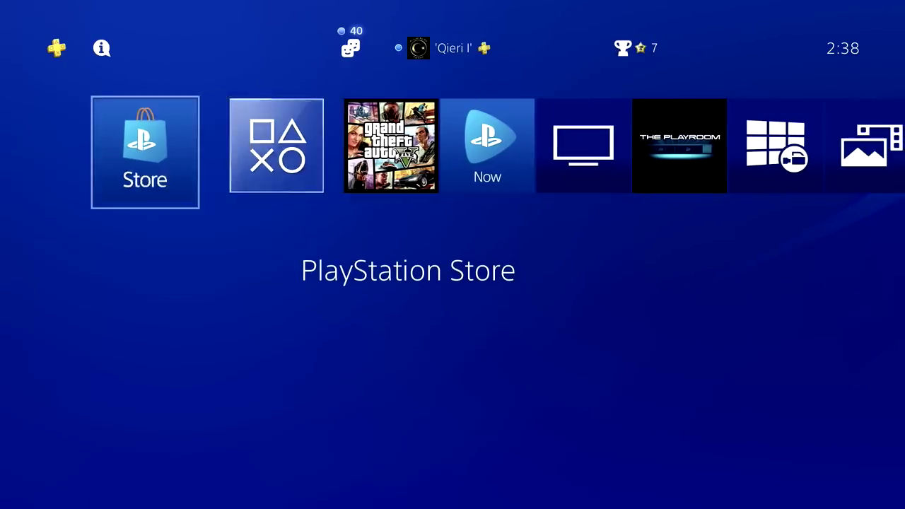
key("Right")
key("Right")
key("Right")
key("Right")
key("Right")
key("Right")
key("Right")
key("Right")
key("Right")
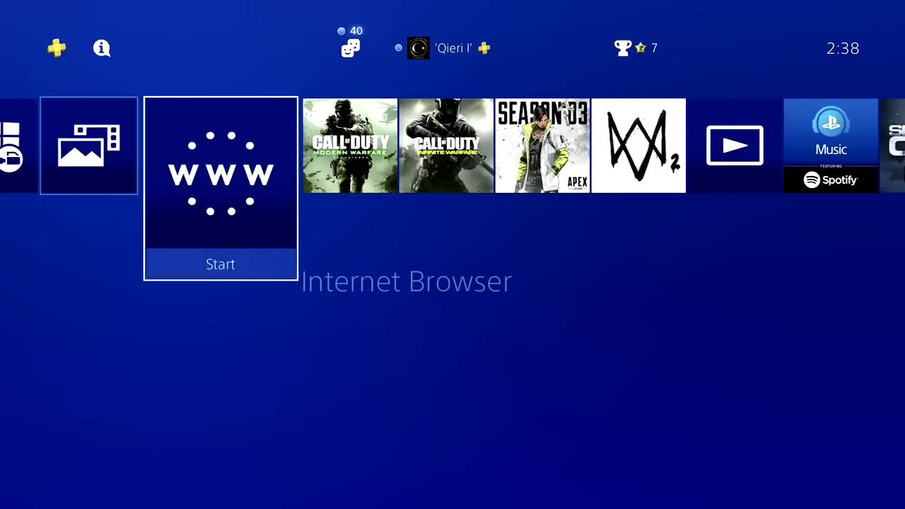
key("Right")
key("Right")
key("Right")
key("Right")
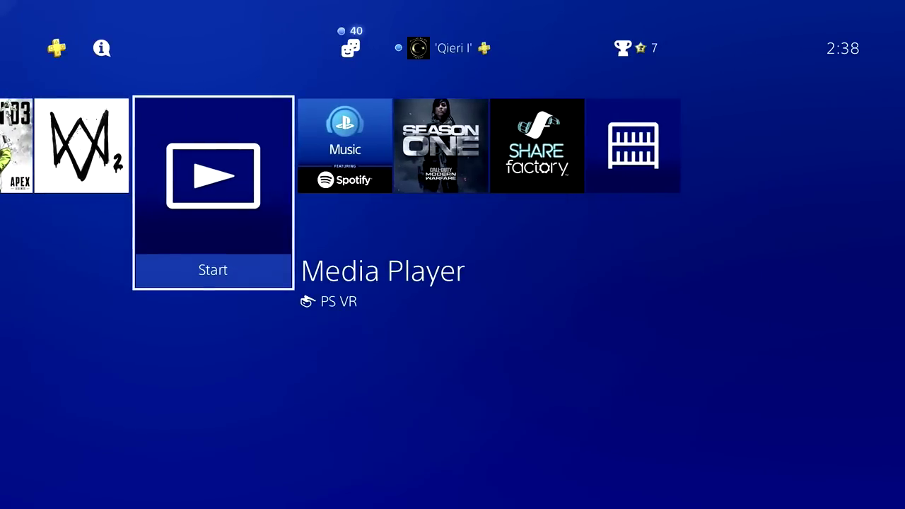
key("Up")
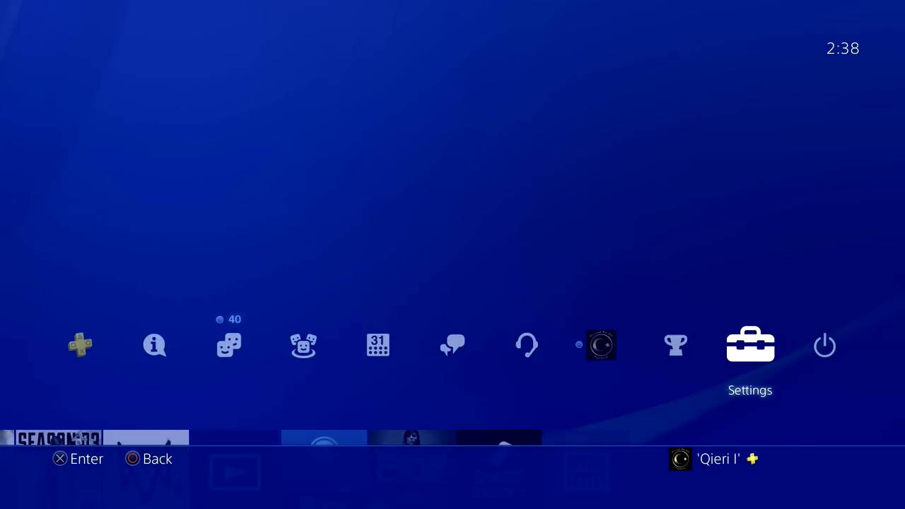
key("Return")
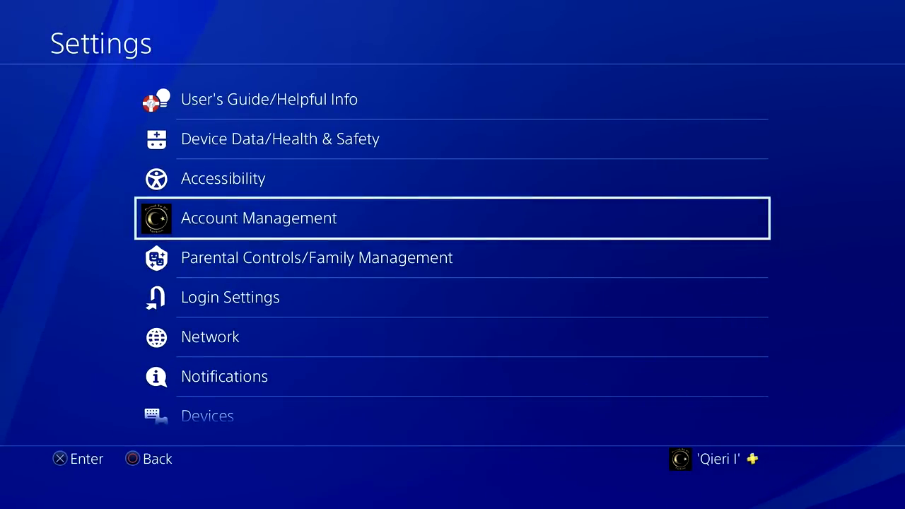
Confirm under Account Management that this console is already activated as the primary PS4.
key("Return")
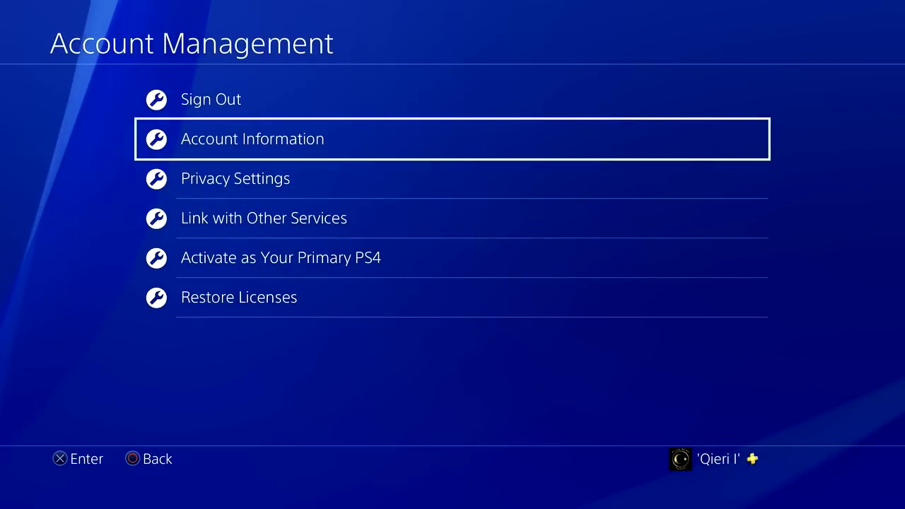
key("Down")
key("Down")
key("Down")
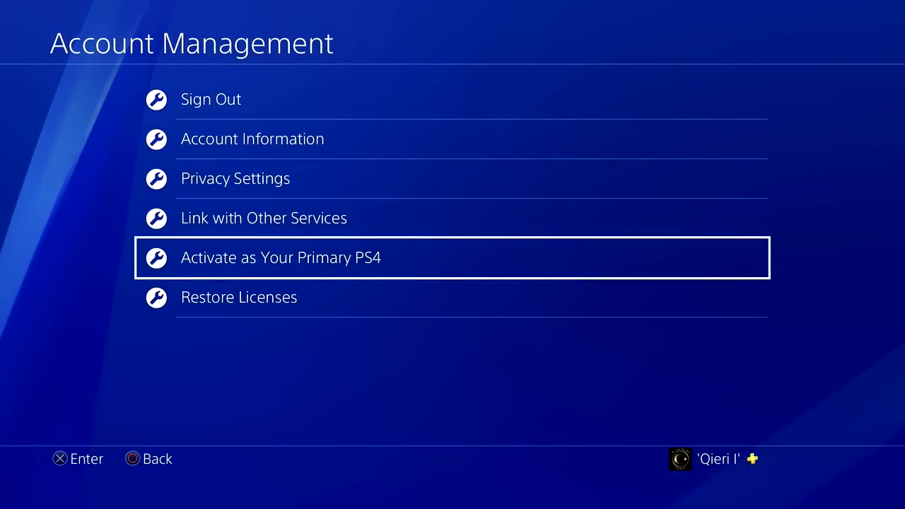
key("Return")
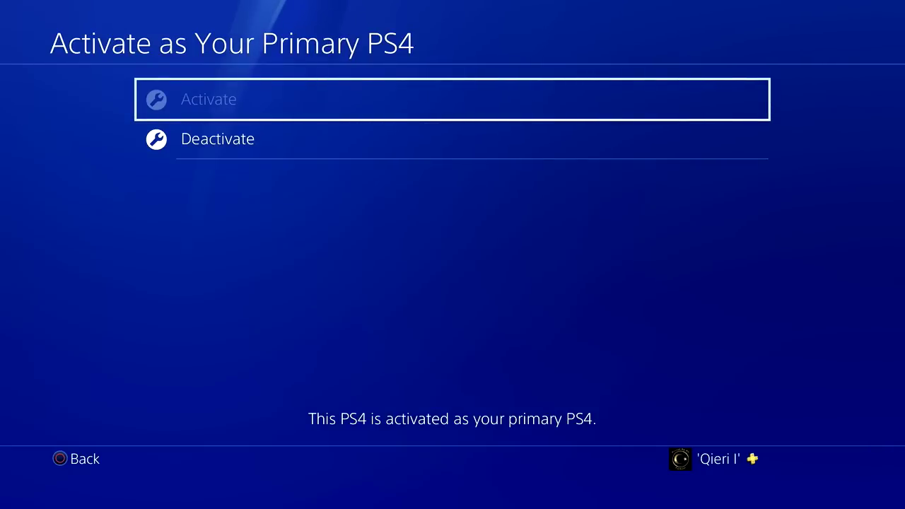
key("Escape")
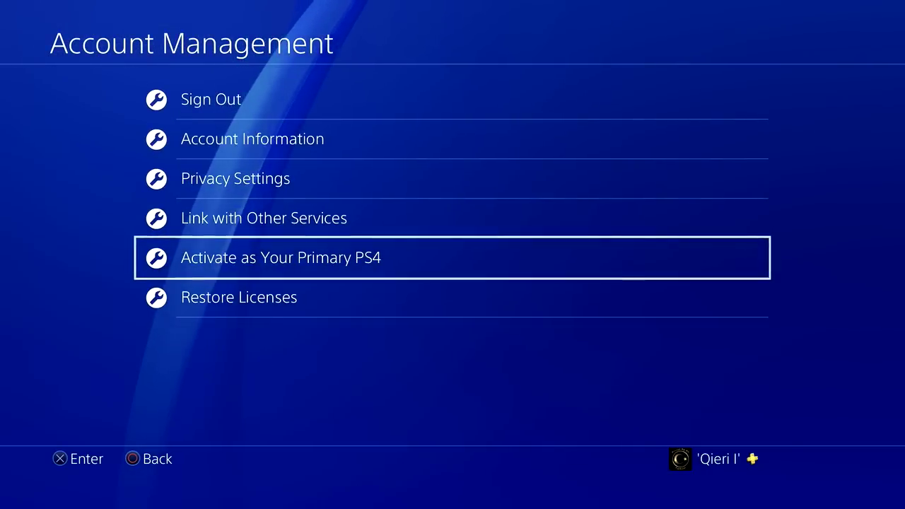
key("Down")
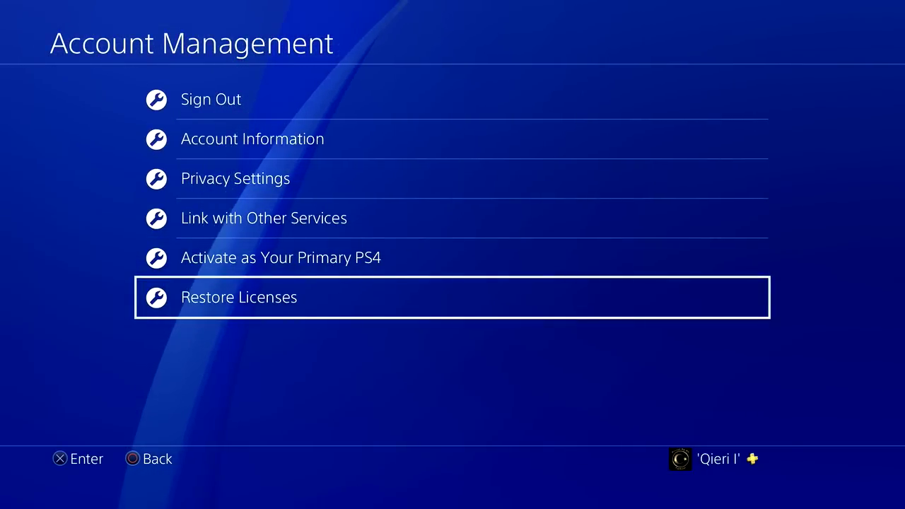
Restore all 54 licenses, dismiss 'Licenses restored.' and return to the Settings list.
key("Return")
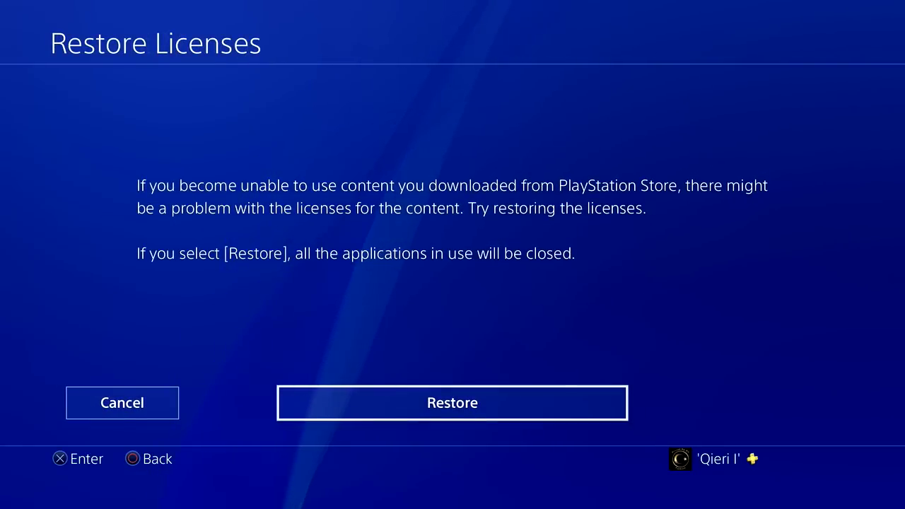
key("Return")
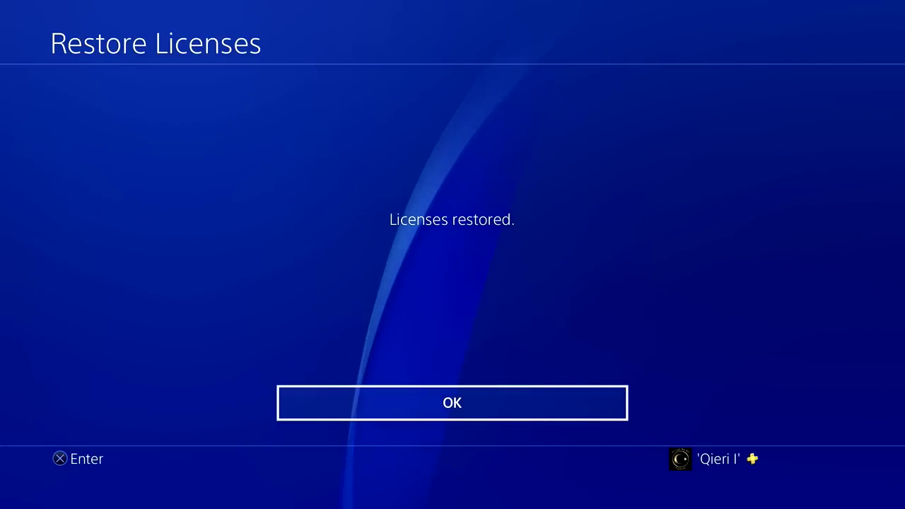
key("Return")
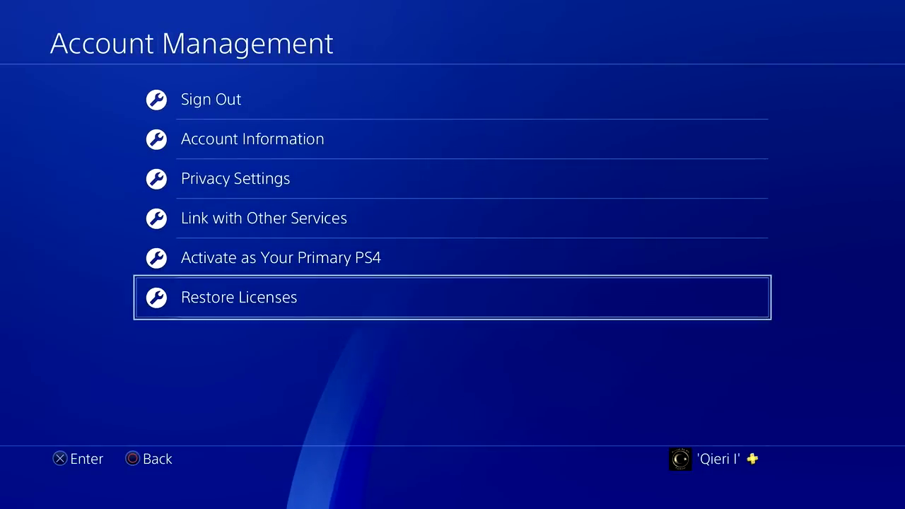
key("Escape")
Open Broadcast Settings under Sharing and Broadcasts.
key("Down")
key("Down")
key("Down")
key("Down")
key("Down")
key("Down")
key("Down")
key("Down")
key("Down")
key("Down")
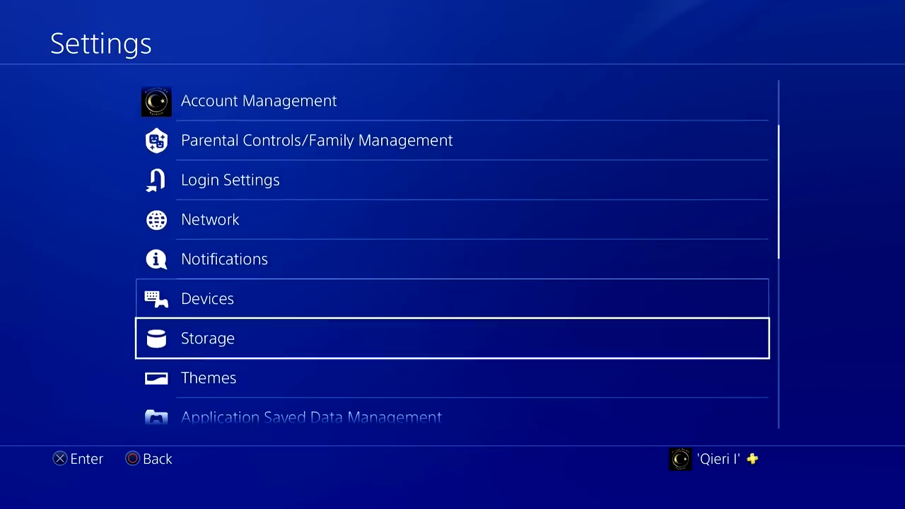
key("Down")
key("Down")
key("Up")
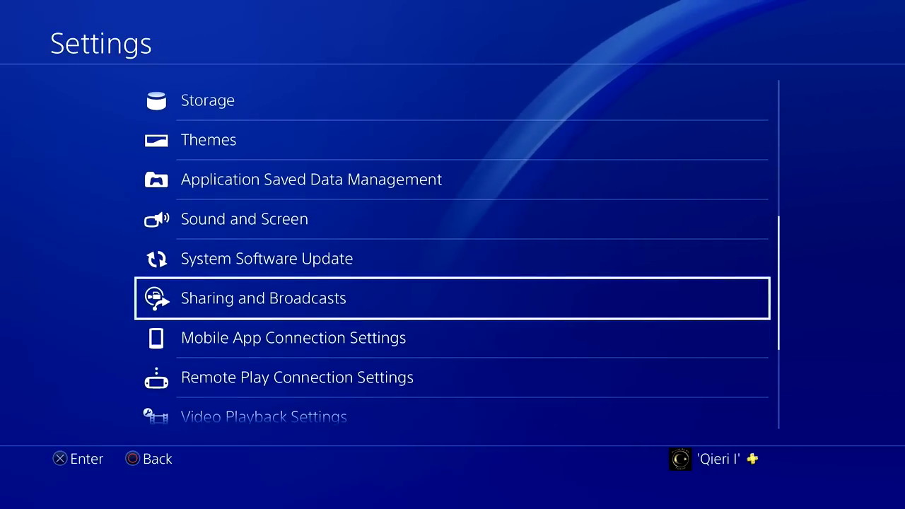
key("Escape")
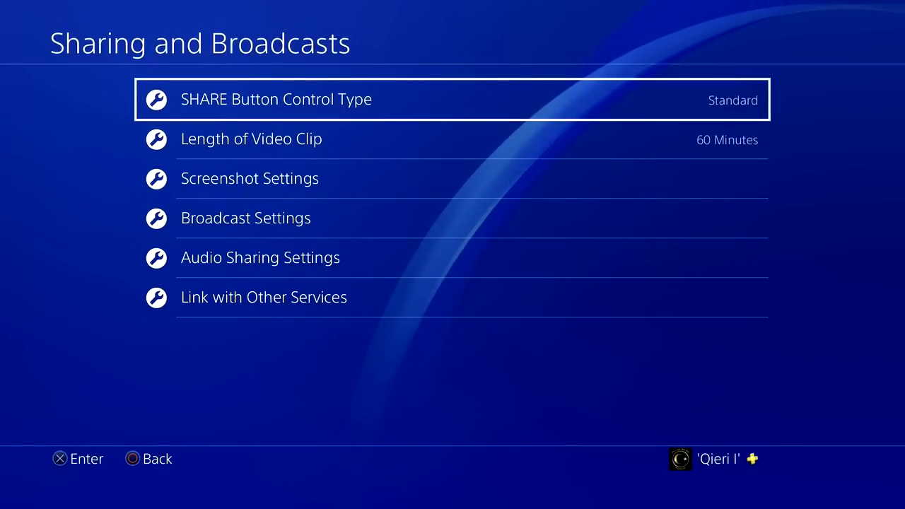
key("Down")
key("Down")
key("Down")
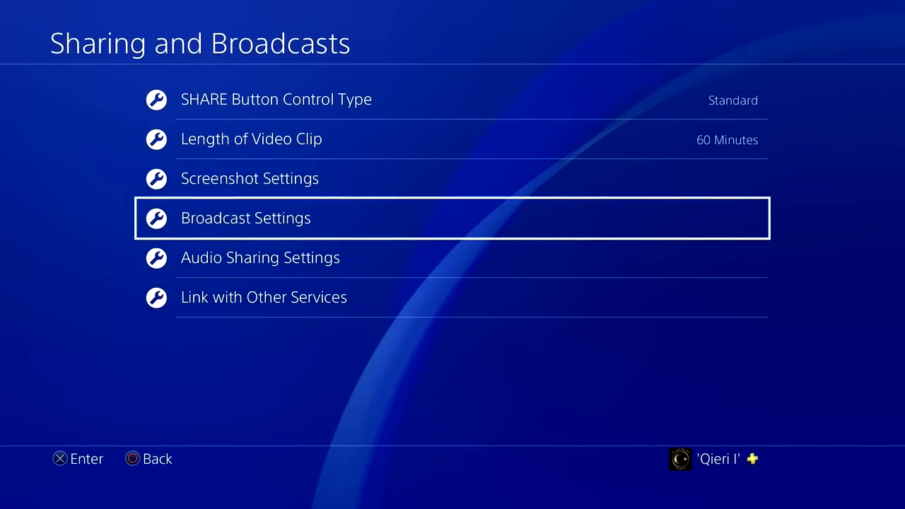
key("Return")
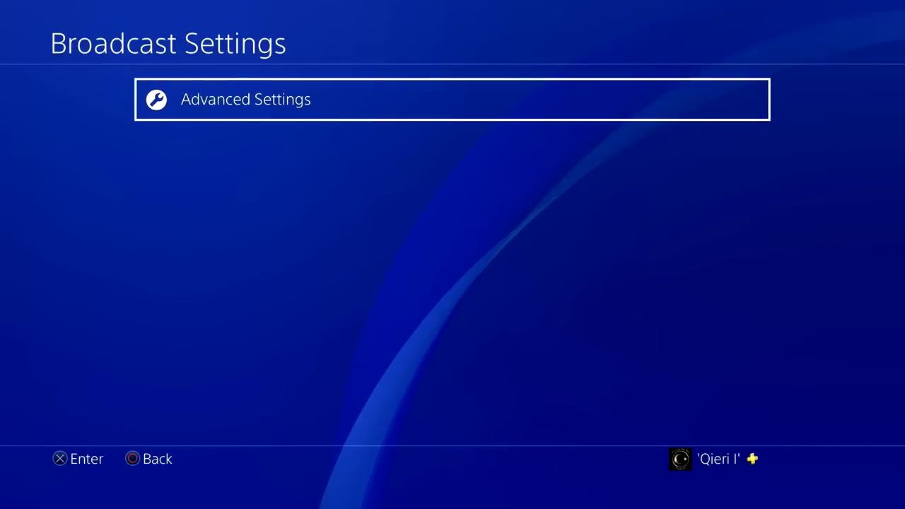
Open Advanced Settings and go into Audio Sharing Settings.
key("Return")
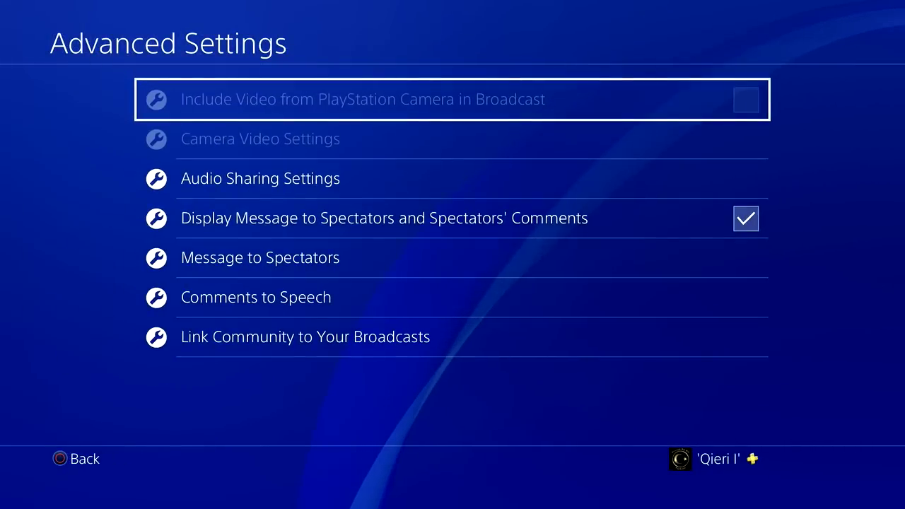
key("Down")
key("Down")
key("Down")
key("Down")
key("Down")
key("Up")
key("Up")
key("Up")
key("Up")
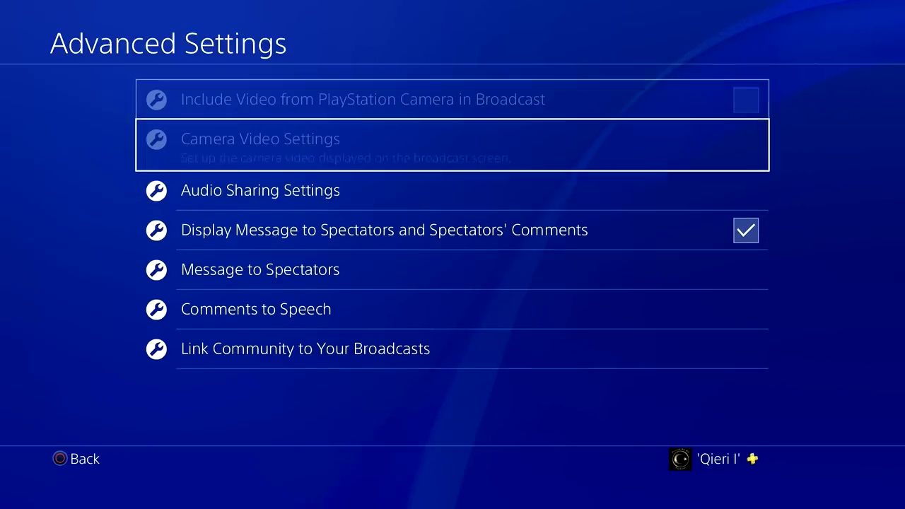
key("Down")
key("Return")
key("Escape")
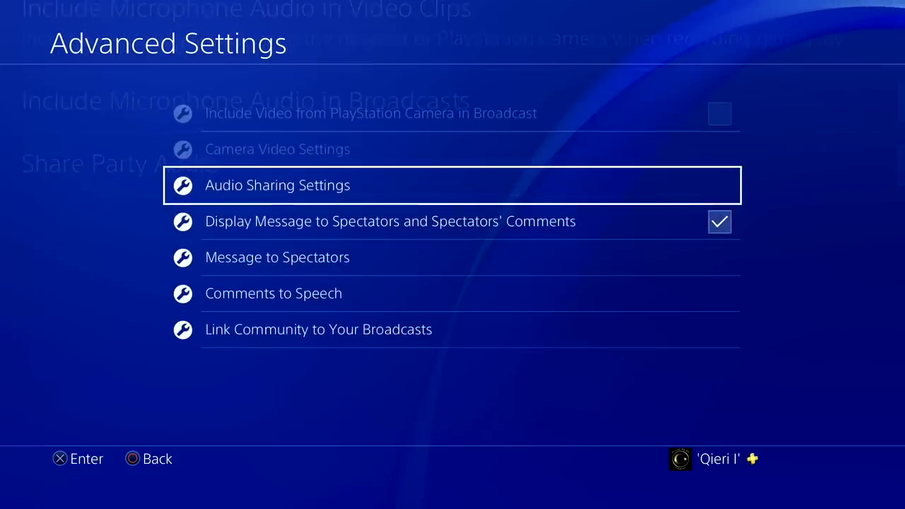
key("Return")
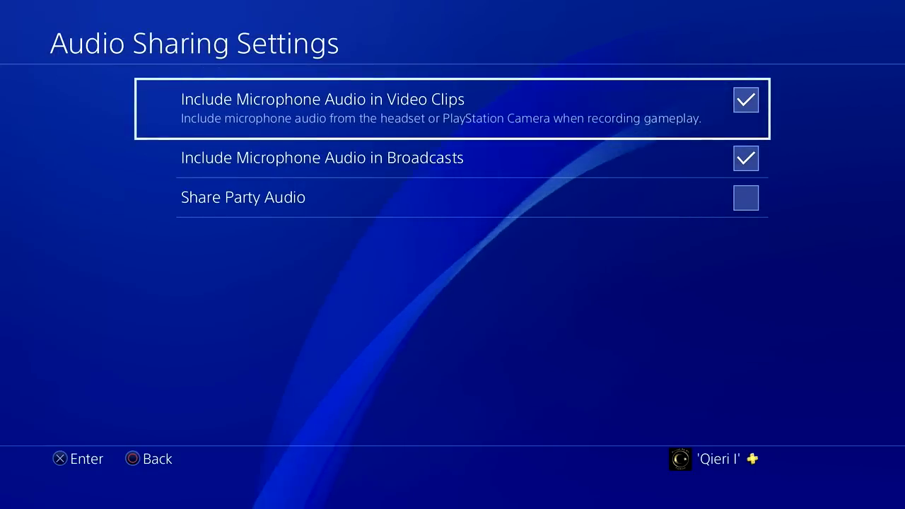
key("Escape")
key("Down")
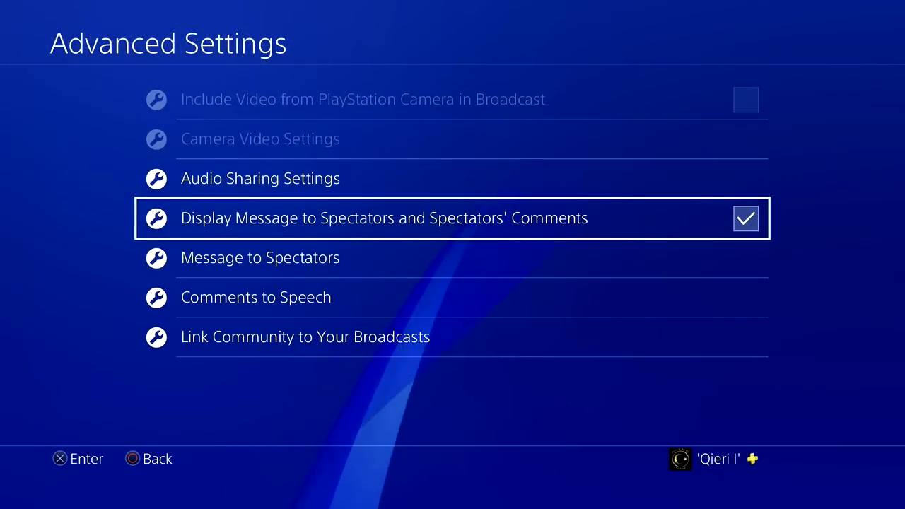
key("Down")
View the spectator message 'Hello,' with its purple background, then close it.
key("Return")
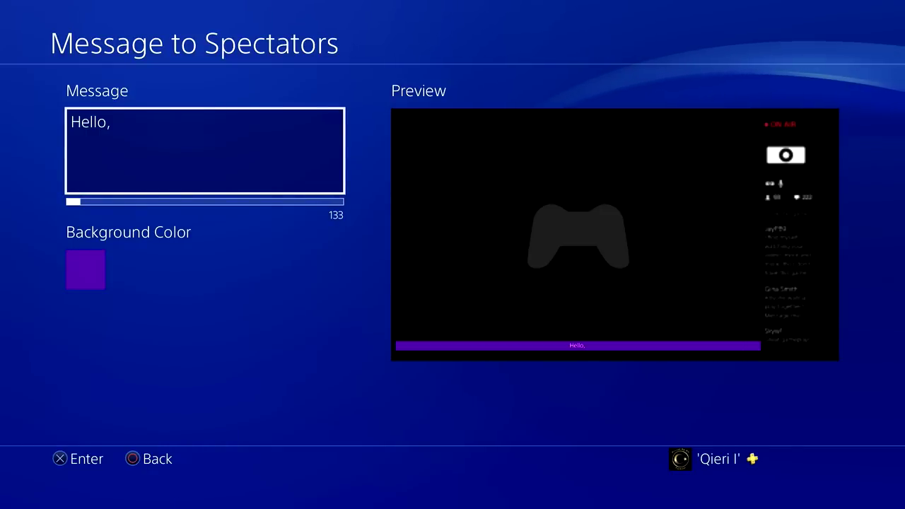
key("Escape")
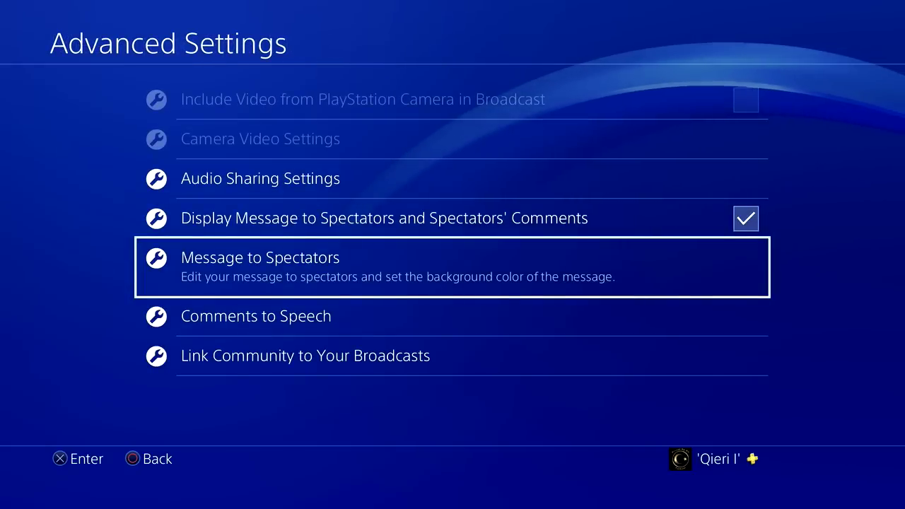
Browse the Advanced Settings options down to Link Community to Your Broadcasts.
key("Up")
key("Up")
key("Down")
key("Down")
key("Down")
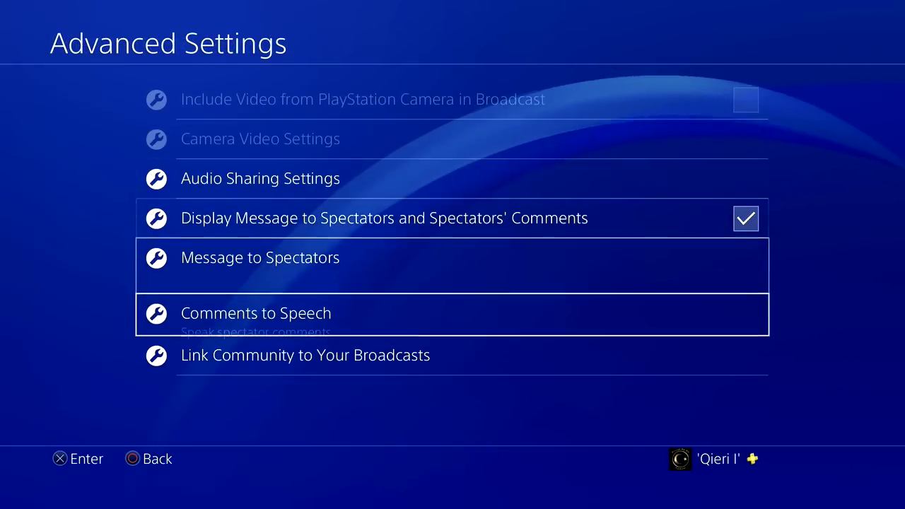
key("Down")
key("Up")
key("Up")
key("Up")
key("Up")
key("Up")
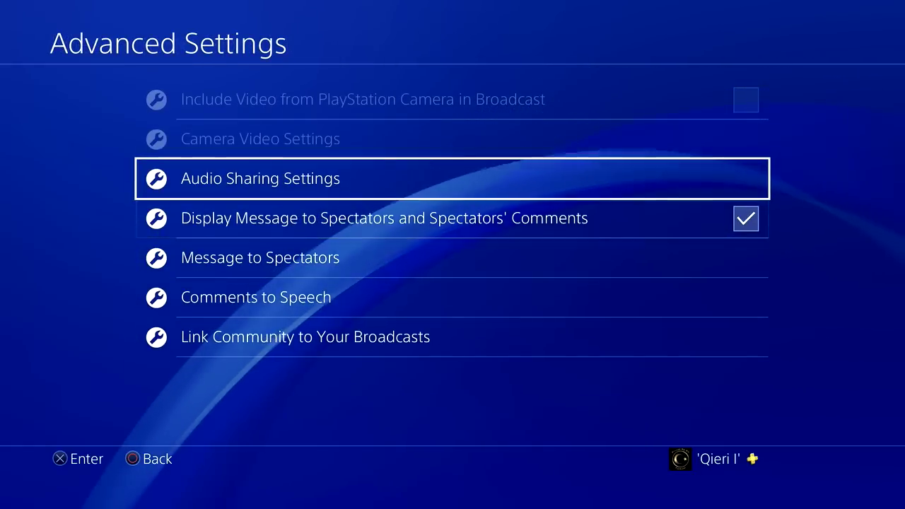
key("Down")
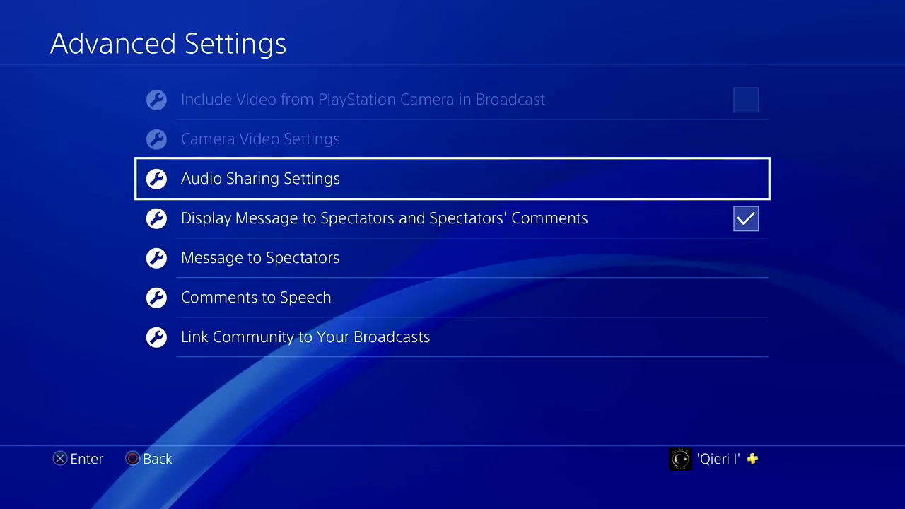
key("Down")
key("Down")
key("Down")
key("Down")
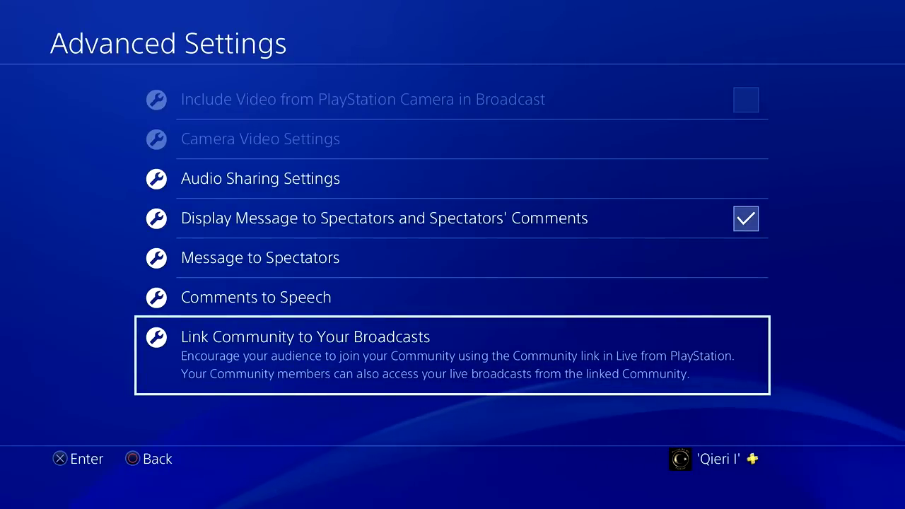
Check that Enable Community Link stays off, then return to Sharing and Broadcasts.
key("Return")
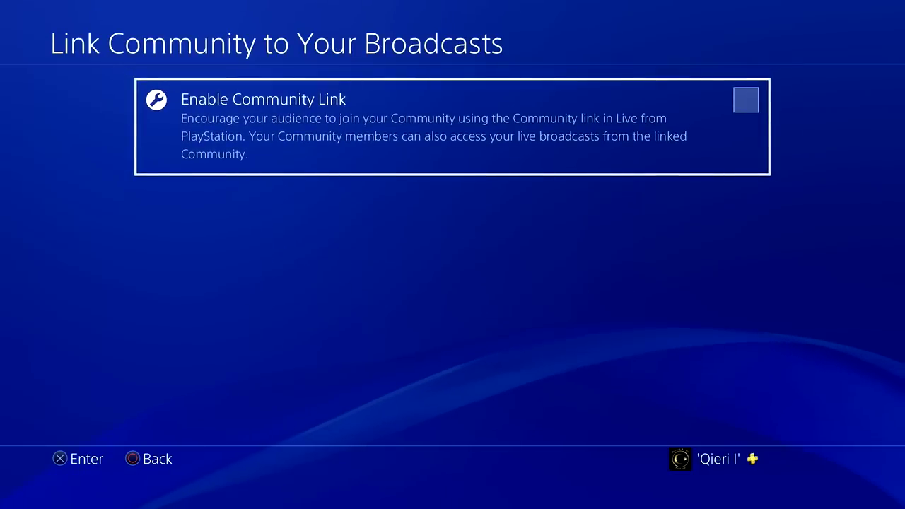
key("Escape")
key("Up")
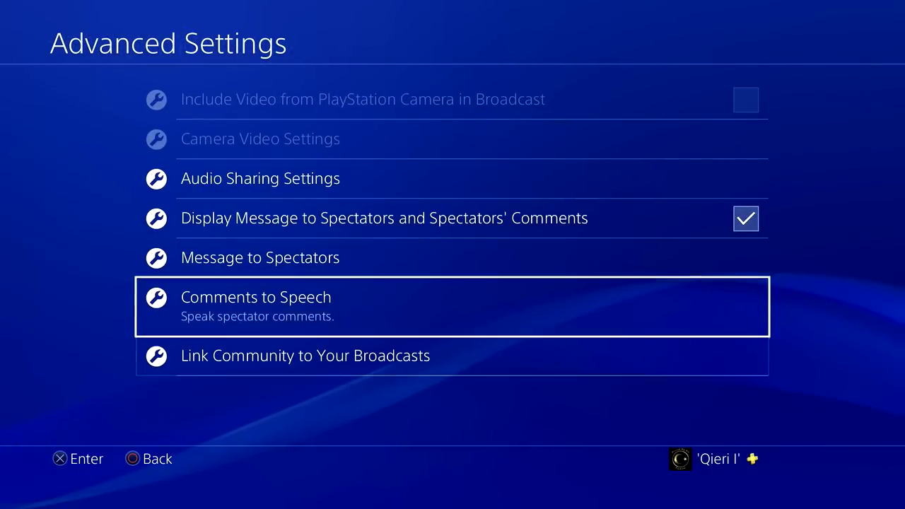
key("Down")
key("Return")
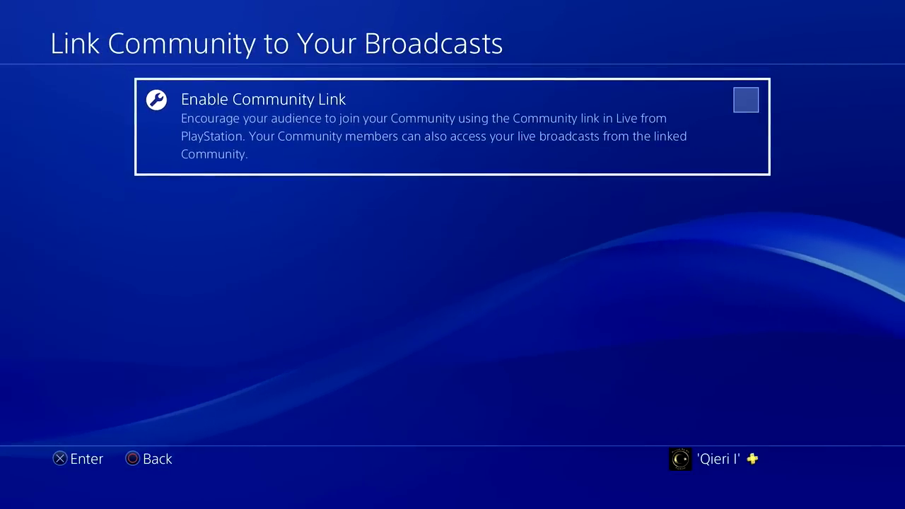
key("Escape")
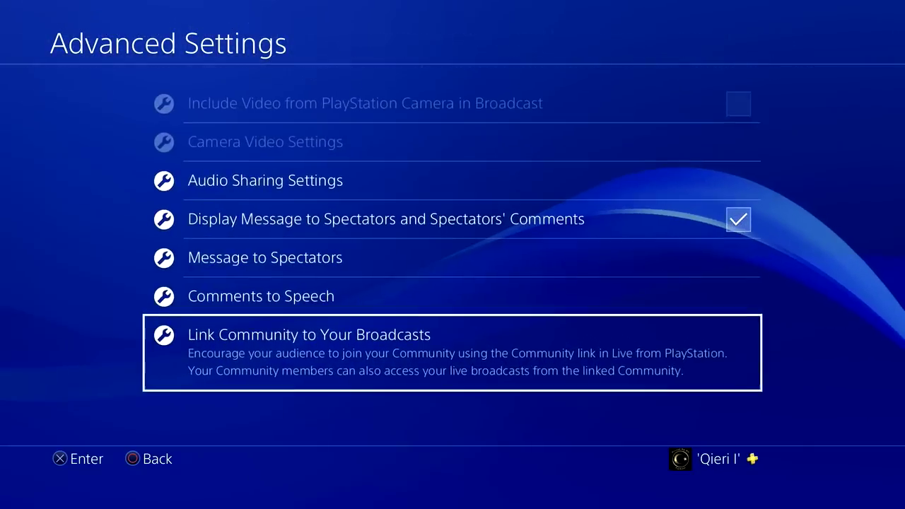
key("Escape")
key("Escape")
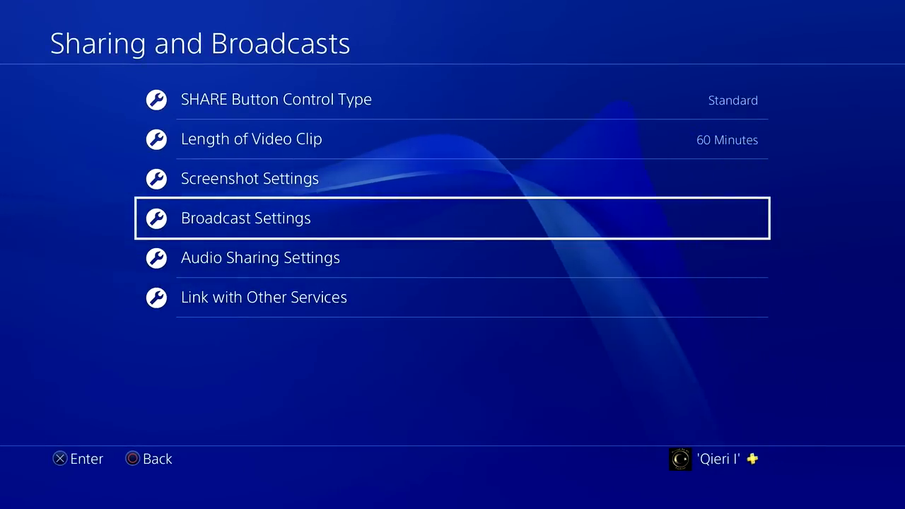
Review the Twitch, Twitter and YouTube entries in Link with Other Services, then back out.
key("Down")
key("Down")
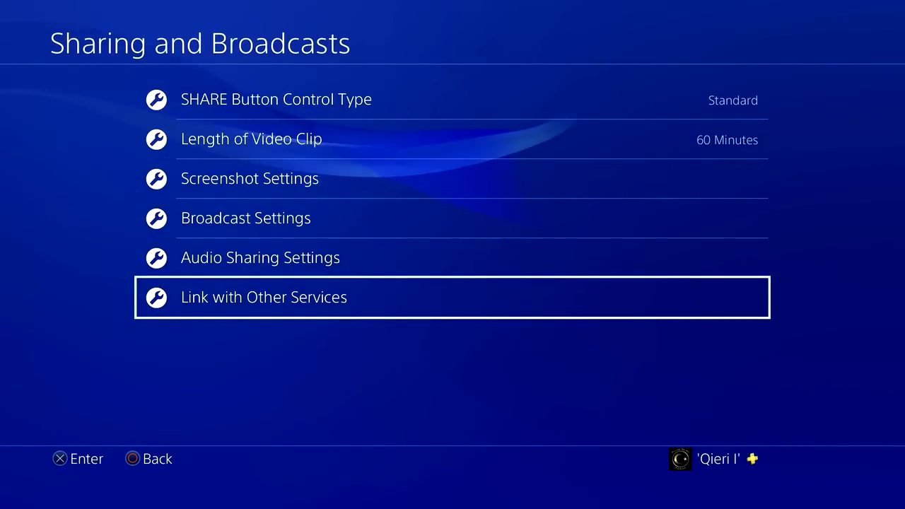
key("Return")
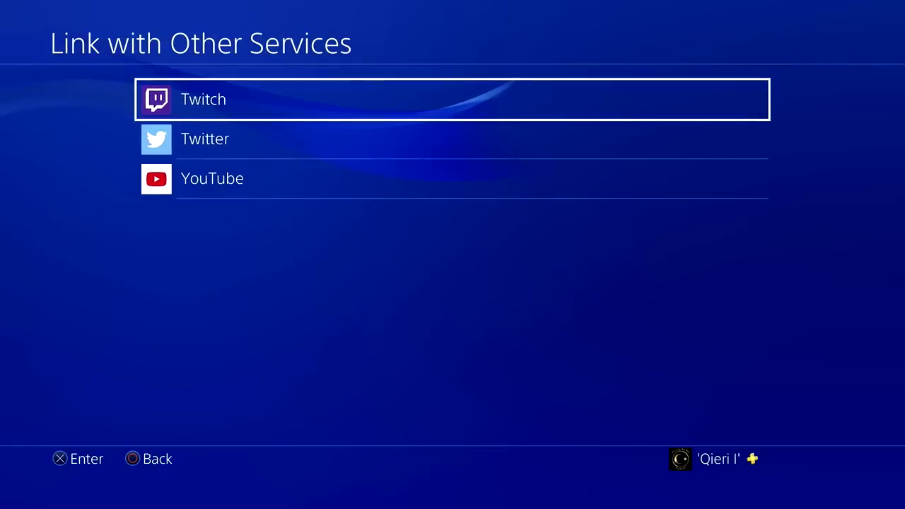
key("Down")
key("Up")
key("Down")
key("Up")
key("Down")
key("Down")
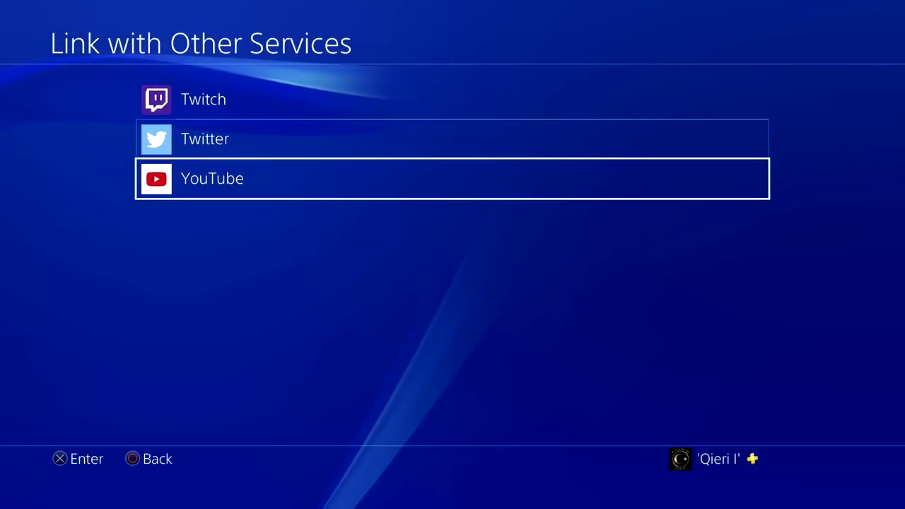
key("Up")
key("Up")
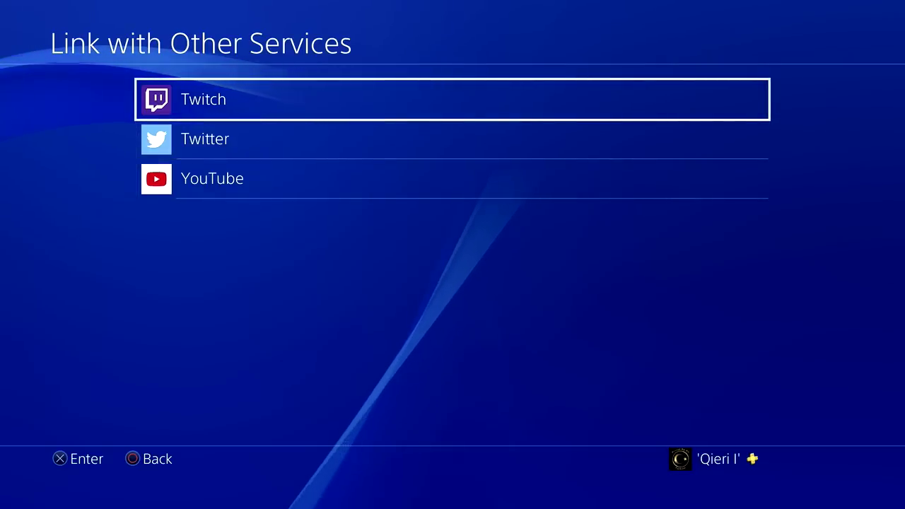
key("Down")
key("Down")
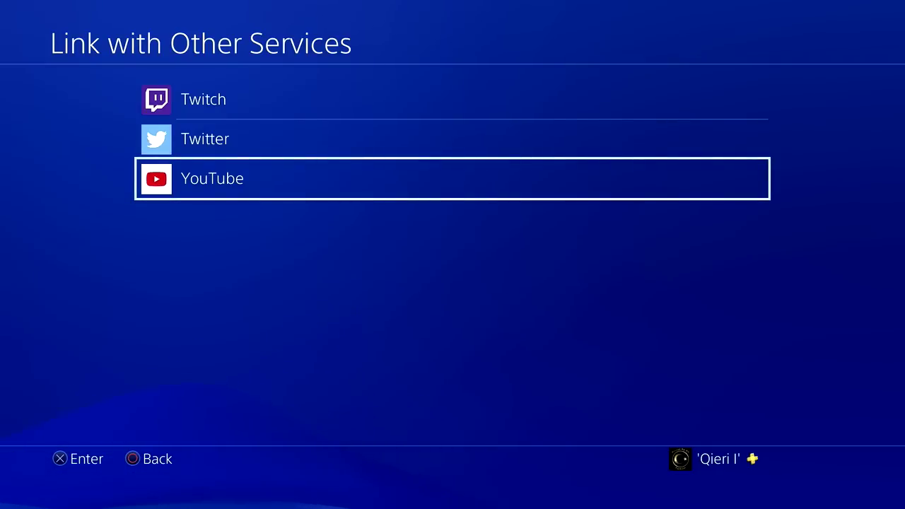
key("Escape")
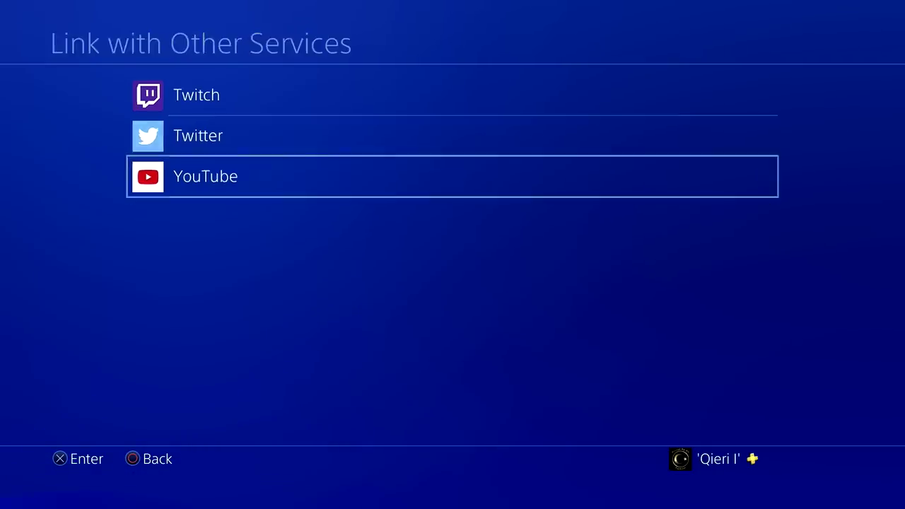
key("Return")
Exit to the home screen and open Communities, viewing Error fix and Your Communities.
key("Escape")
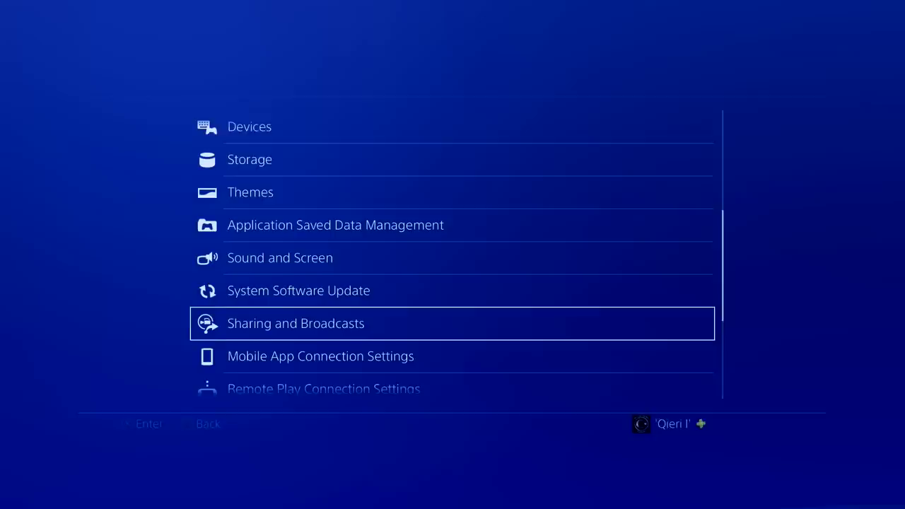
key("Escape")
key("Down")
key("Up")
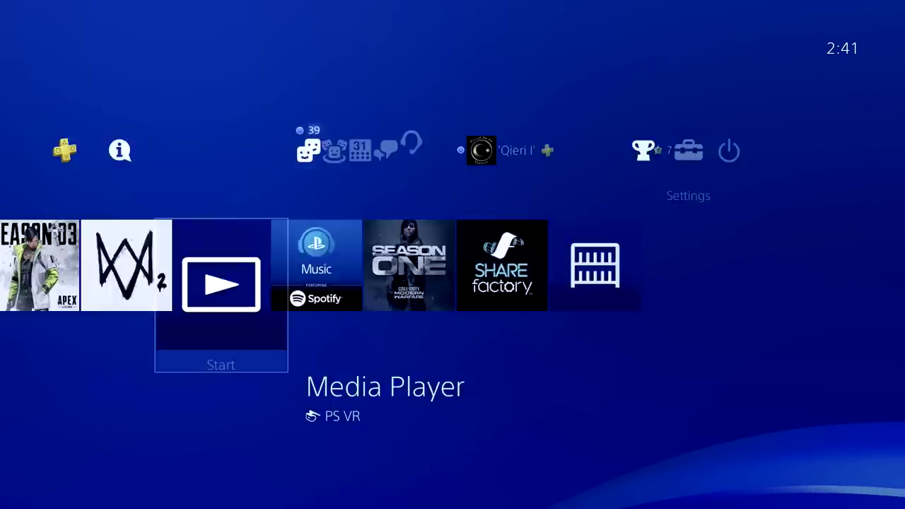
key("Left")
key("Left")
key("Left")
key("Left")
key("Left")
key("Left")
key("Return")
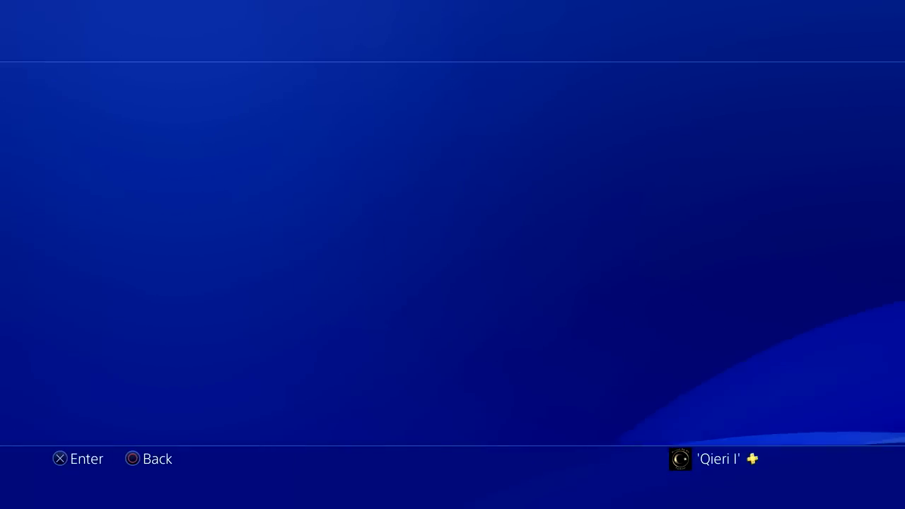
key("Left")
key("Right")
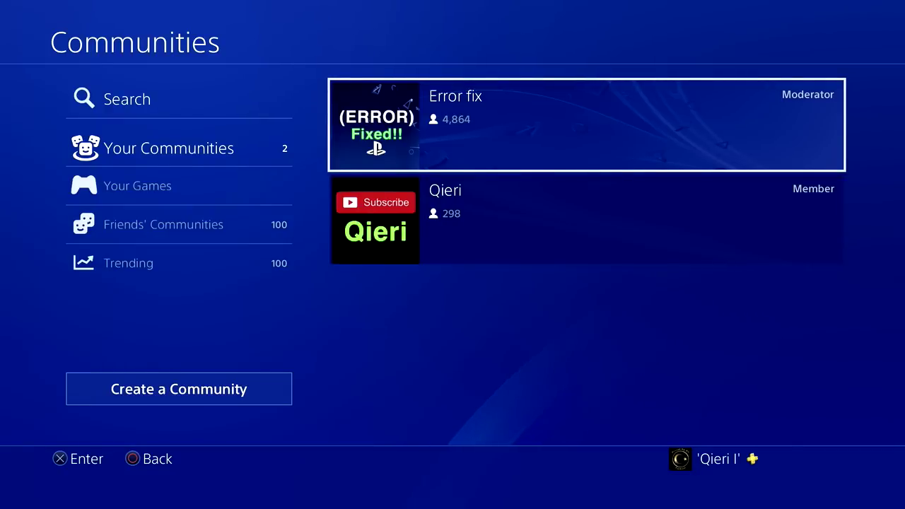
key("Left")
Return home and bring up the Quick Menu's Power options.
key("Escape")
key("Down")
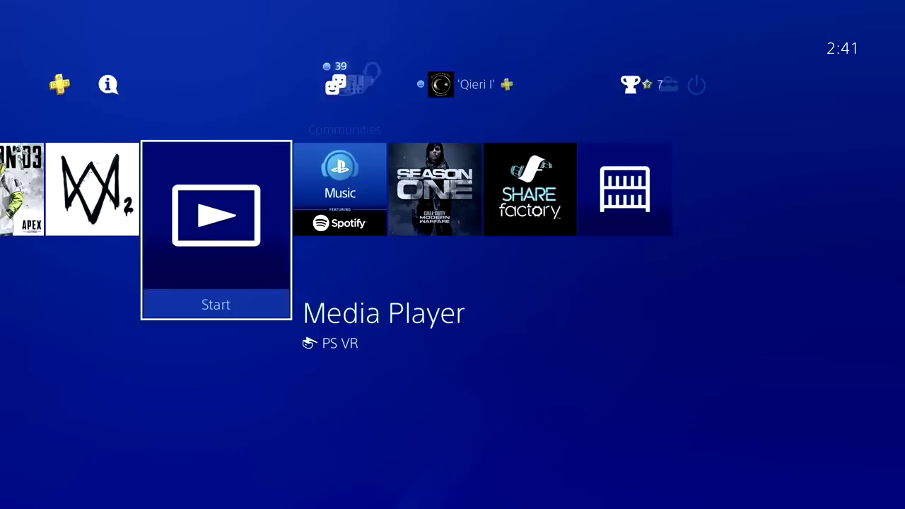
key("Left")
key("super")
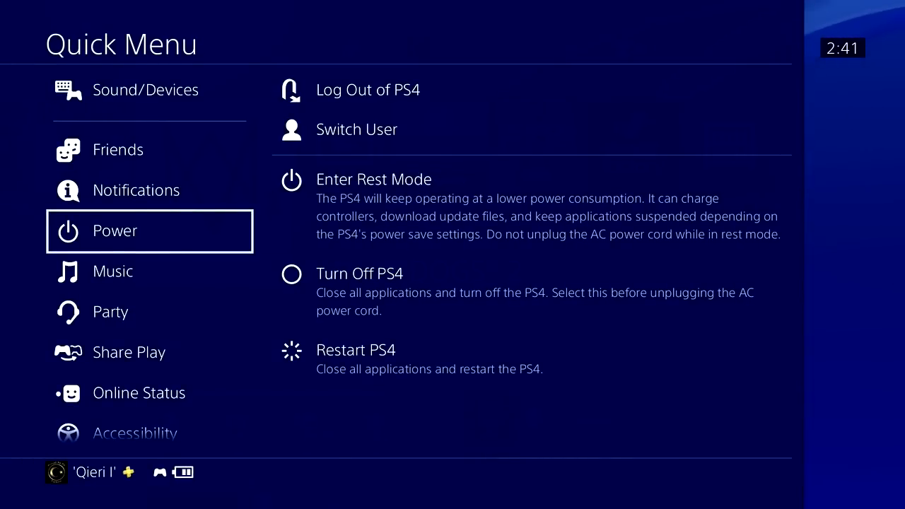
Close the Quick Menu without choosing Restart PS4 and return to the home function area.
key("Right")
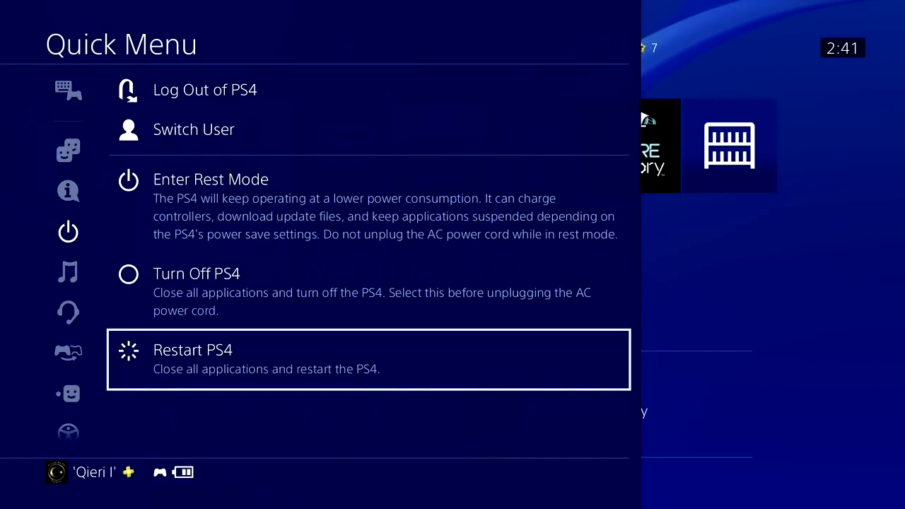
key("Left")
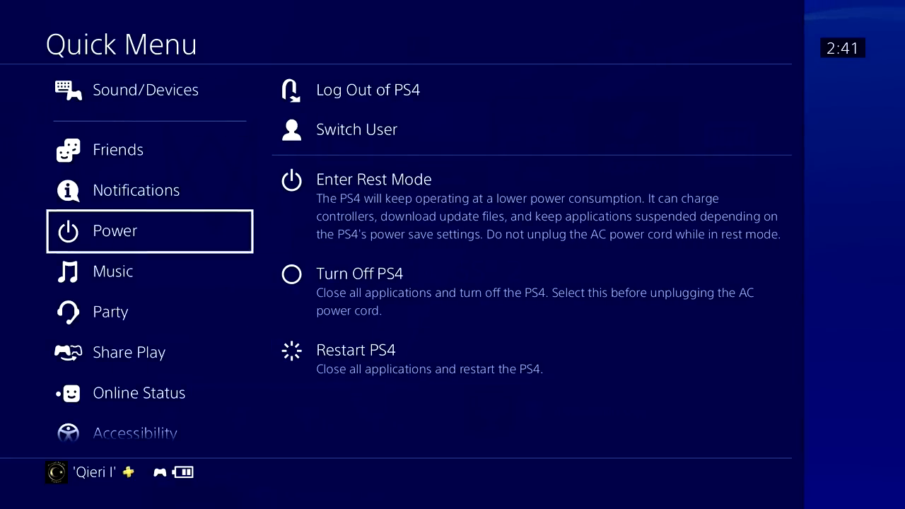
key("Escape")
key("Up")
key("Right")
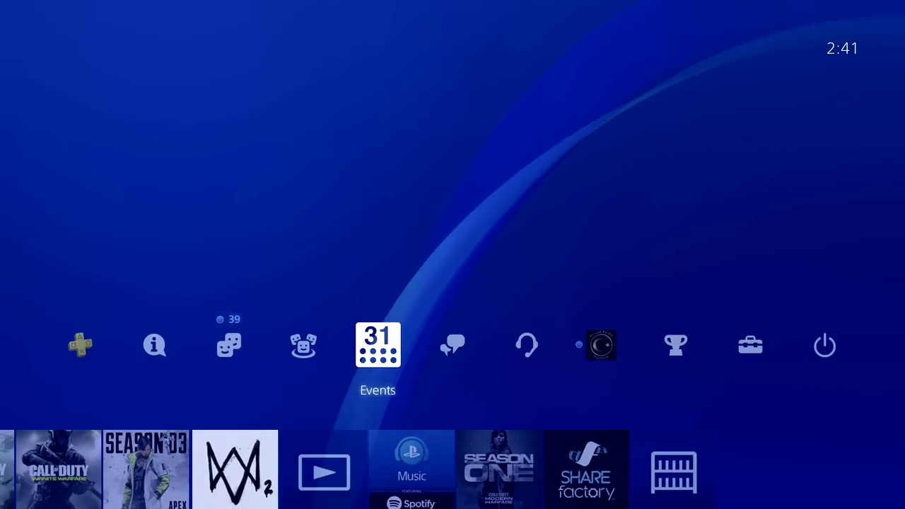